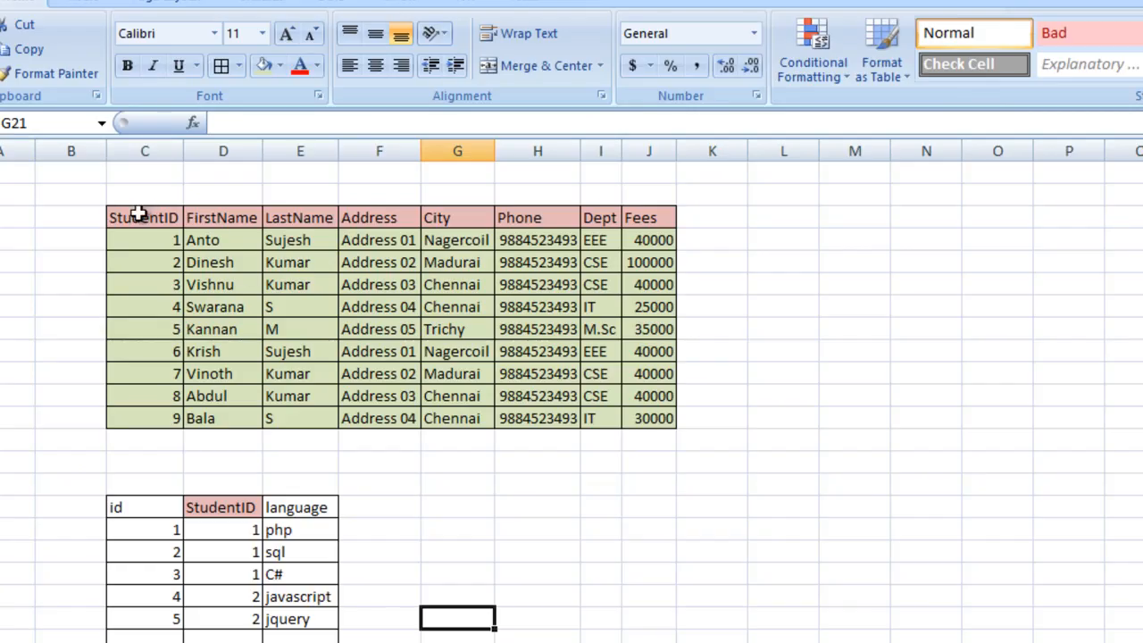
- Examine the extents of the student details table and the language table beneath it
drag(140, 218, 648, 417)
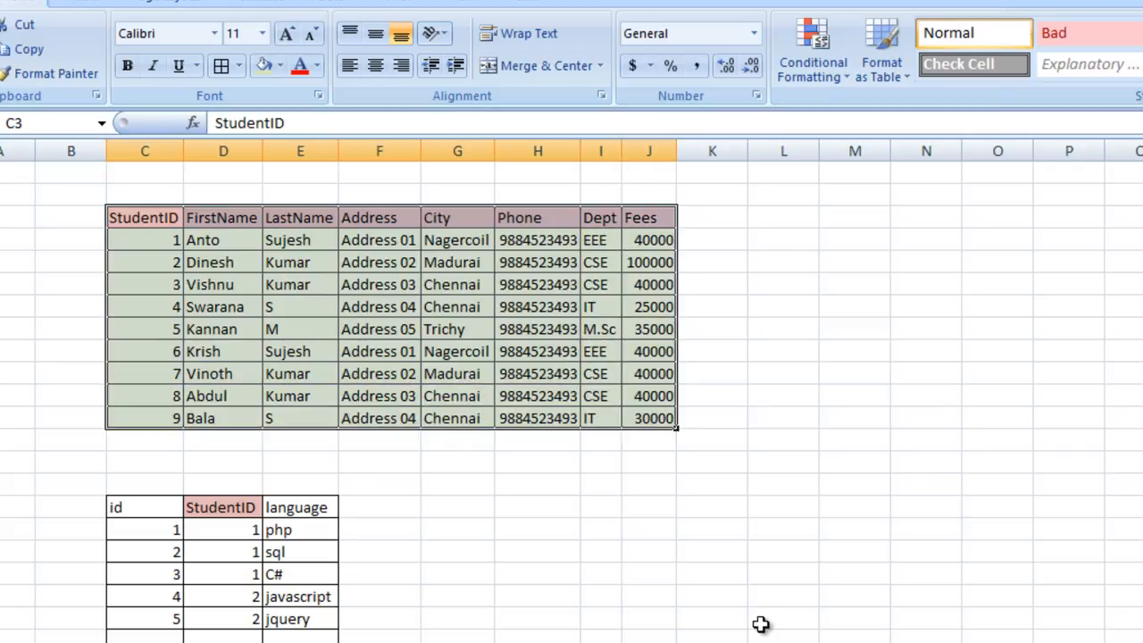
drag(146, 510, 304, 639)
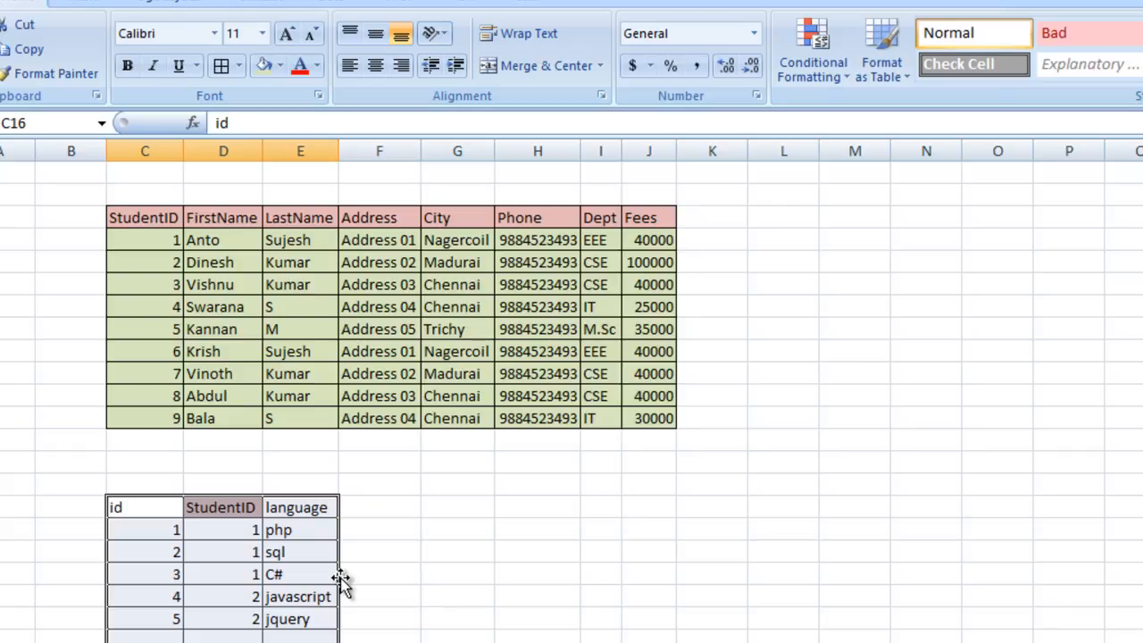
click(397, 557)
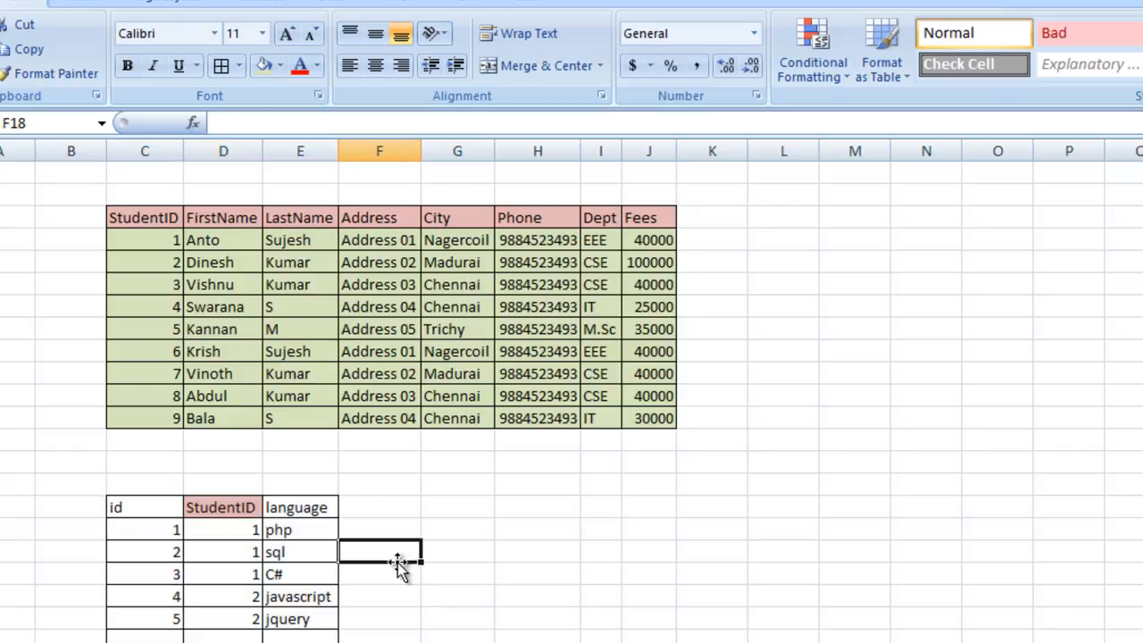
drag(146, 222, 637, 408)
drag(158, 514, 282, 636)
- Compare the StudentID columns of the student and language tables, and review the language table's id column
drag(153, 220, 148, 408)
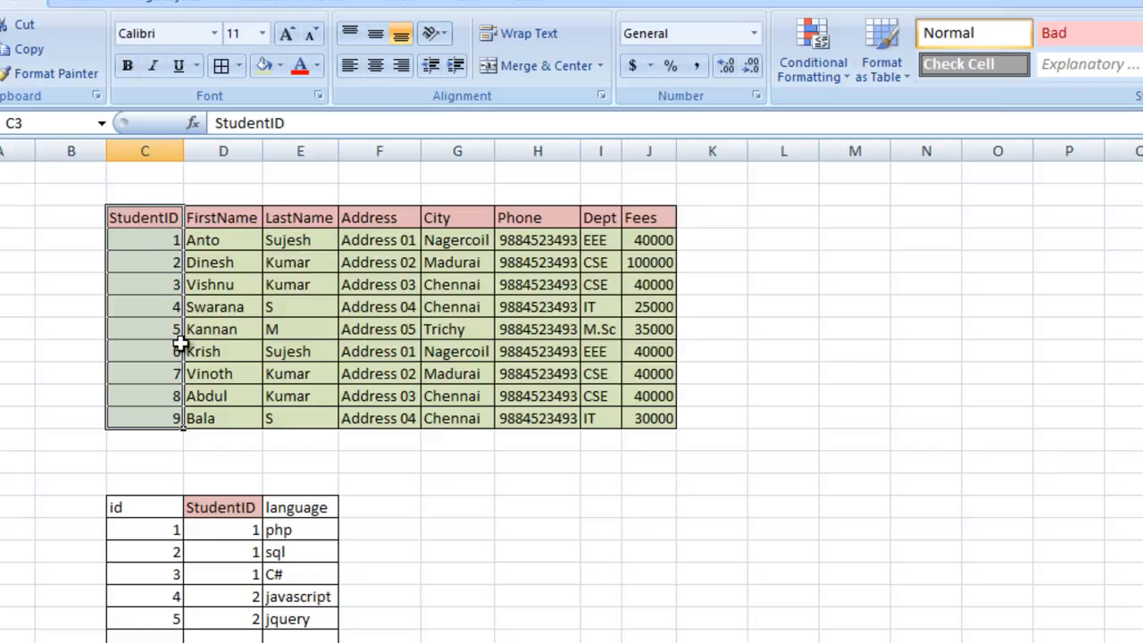
click(204, 508)
drag(203, 508, 202, 615)
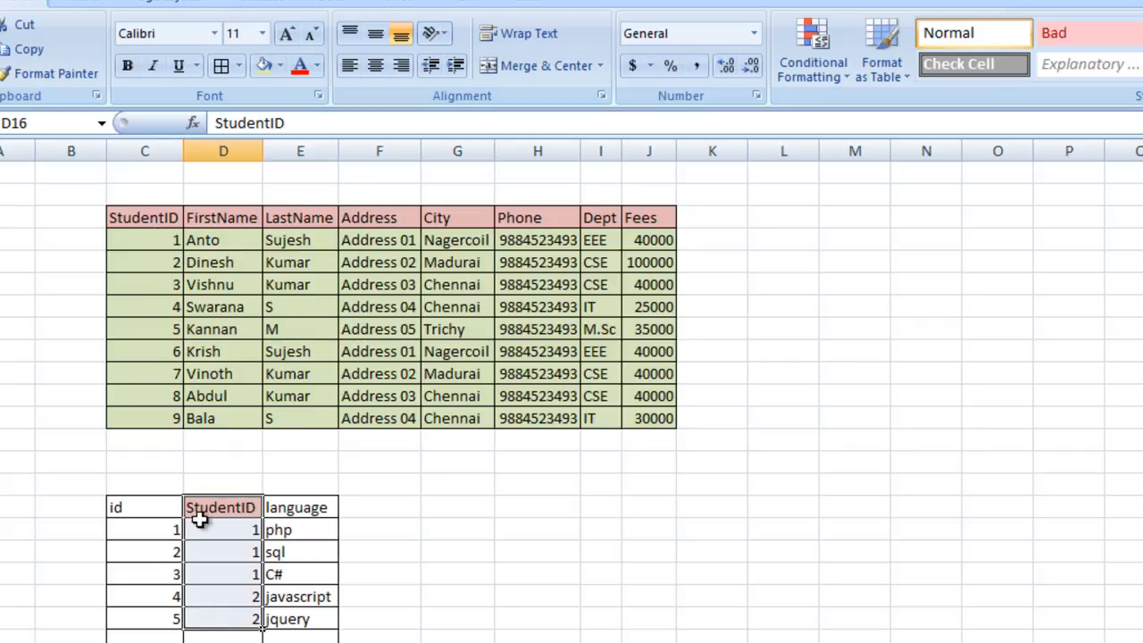
drag(161, 513, 297, 637)
drag(140, 514, 142, 616)
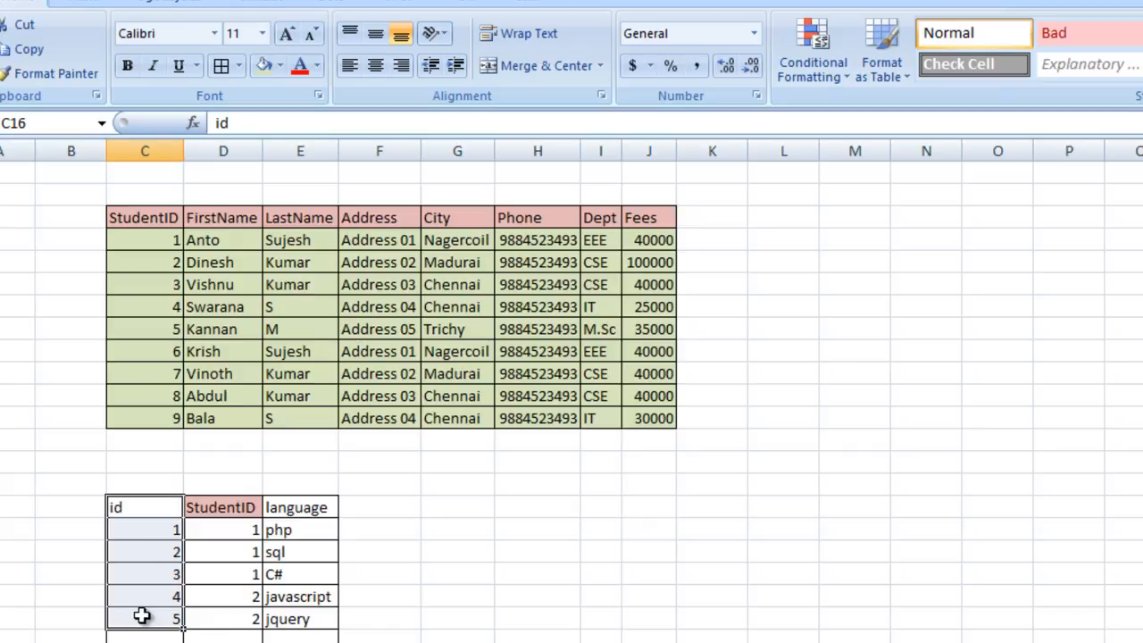
drag(239, 507, 236, 616)
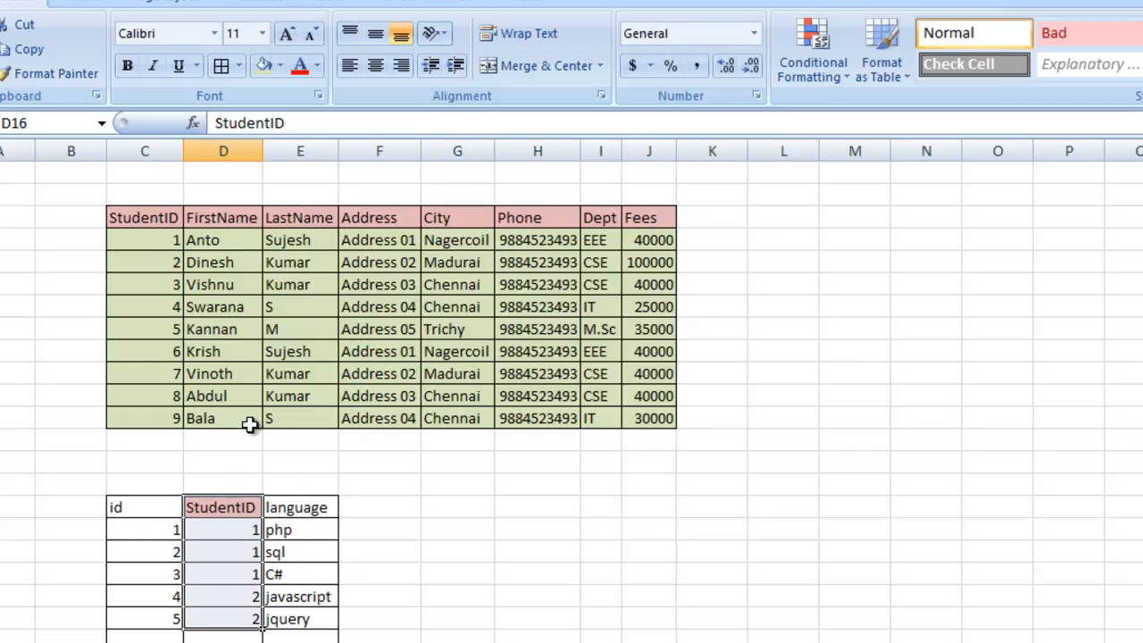
- Trace the student record with StudentID 1 to its matching StudentID entries in the language table
drag(152, 248, 593, 252)
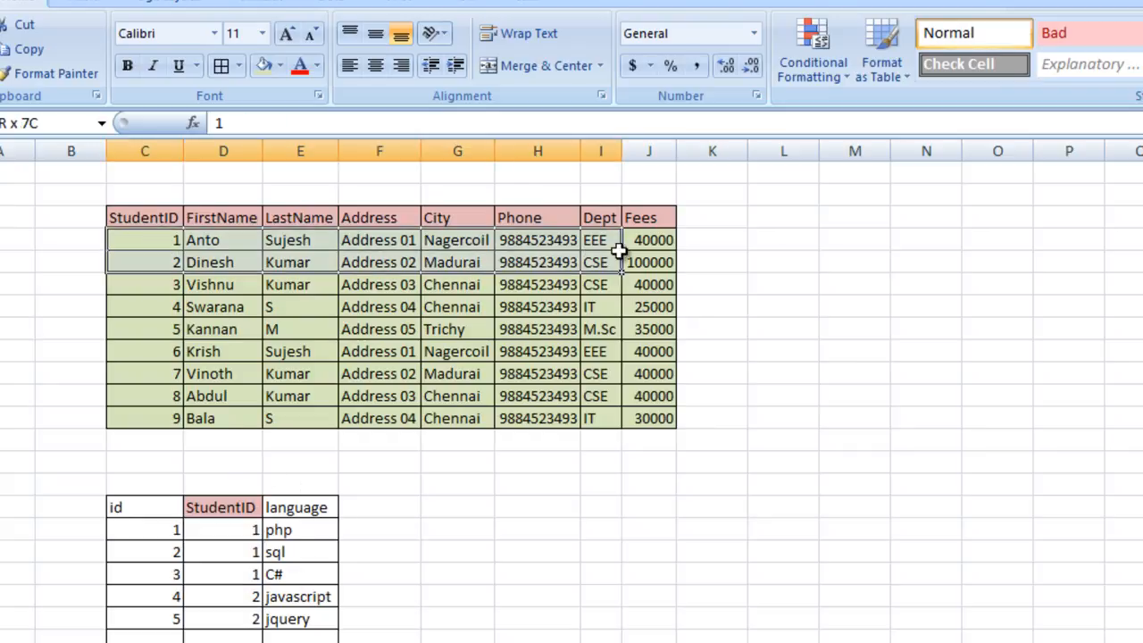
click(143, 240)
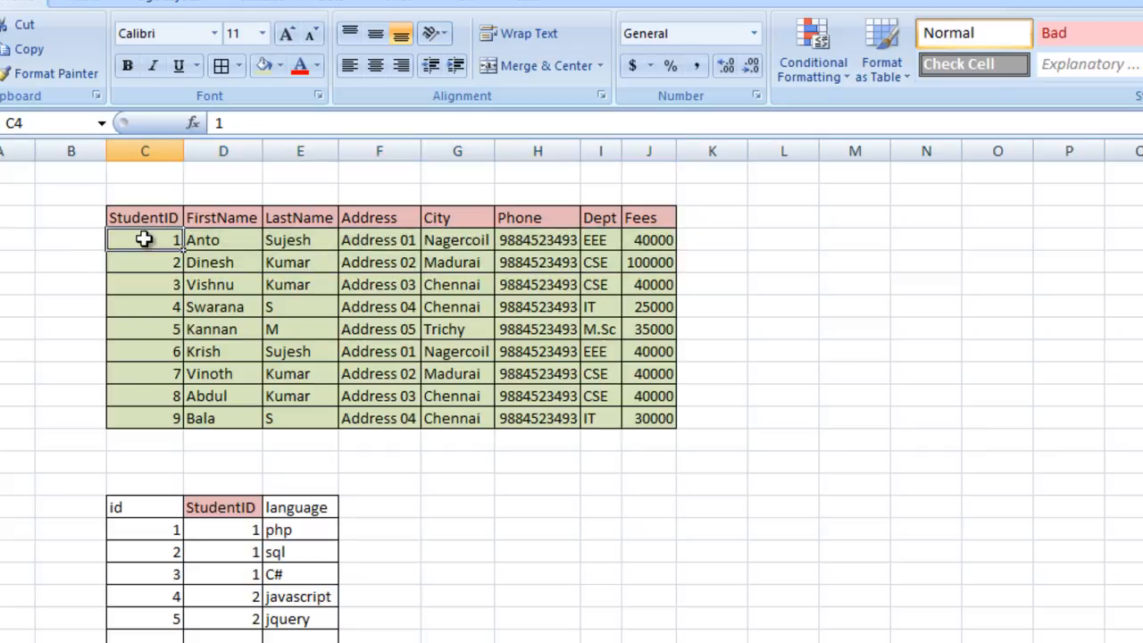
click(237, 534)
click(238, 555)
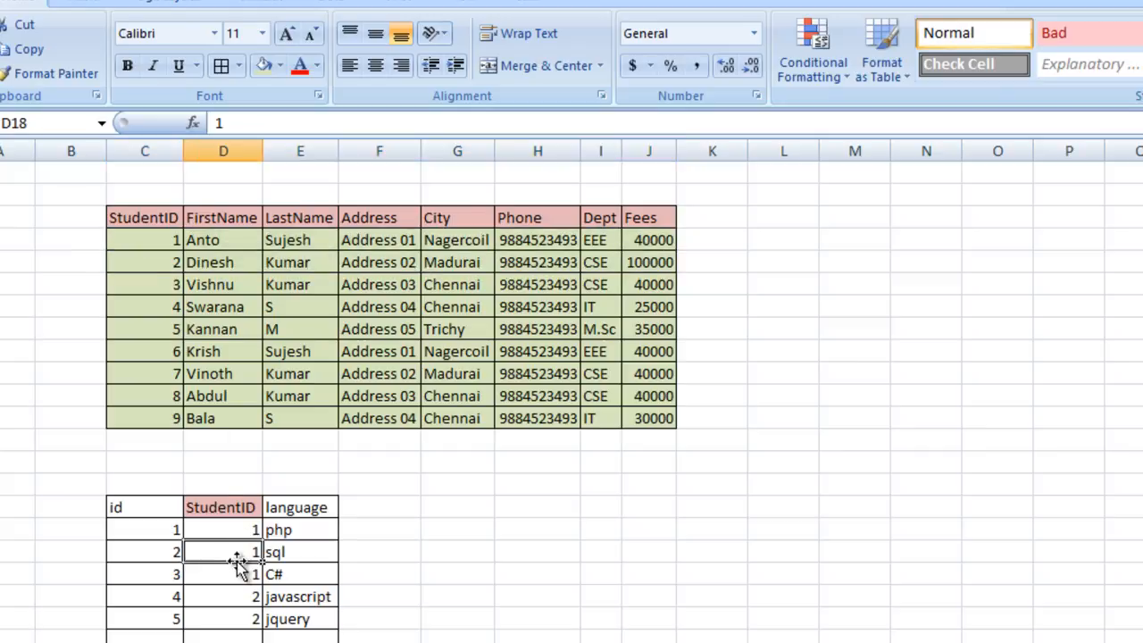
click(236, 567)
drag(133, 482, 321, 642)
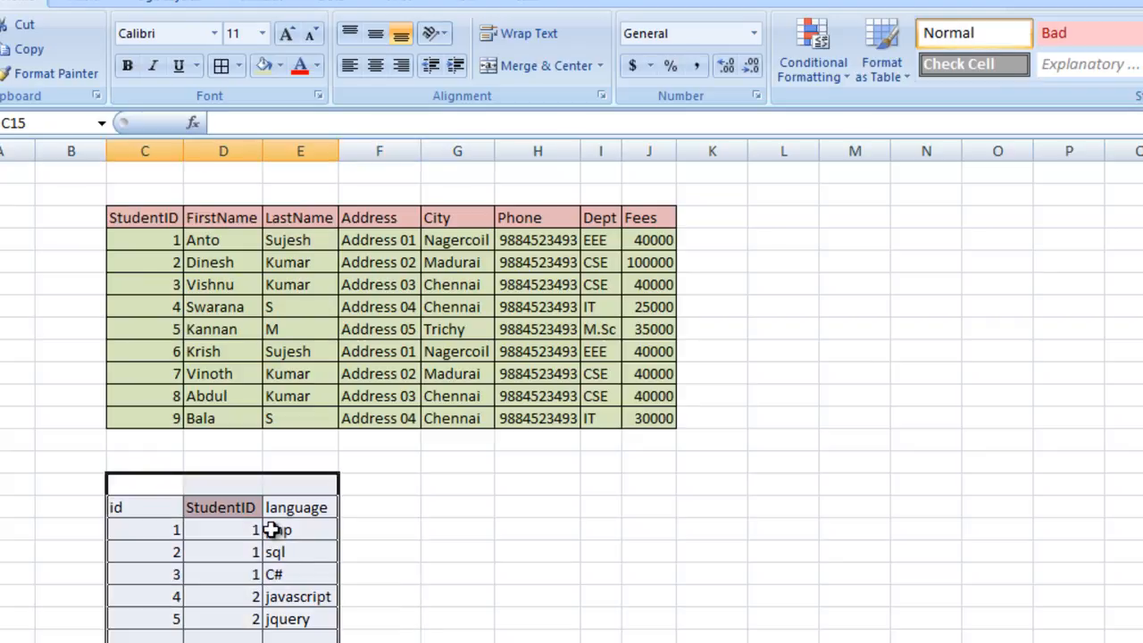
click(399, 581)
- Review which languages are listed for StudentID 1 in the language table
click(170, 239)
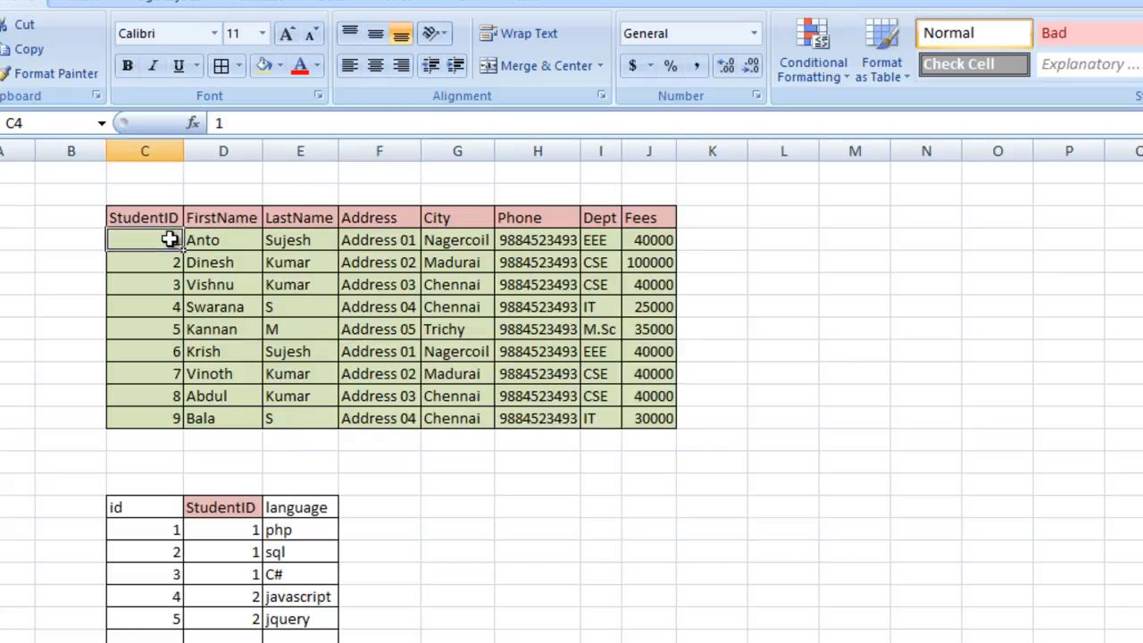
click(236, 512)
click(234, 547)
click(239, 578)
click(291, 530)
click(300, 553)
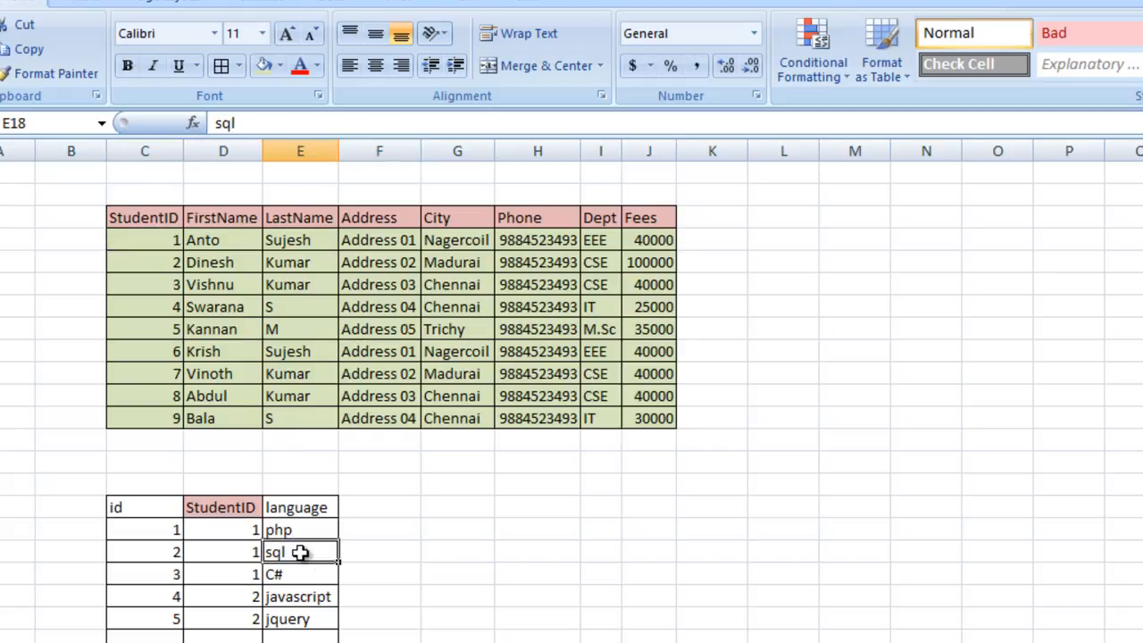
click(300, 576)
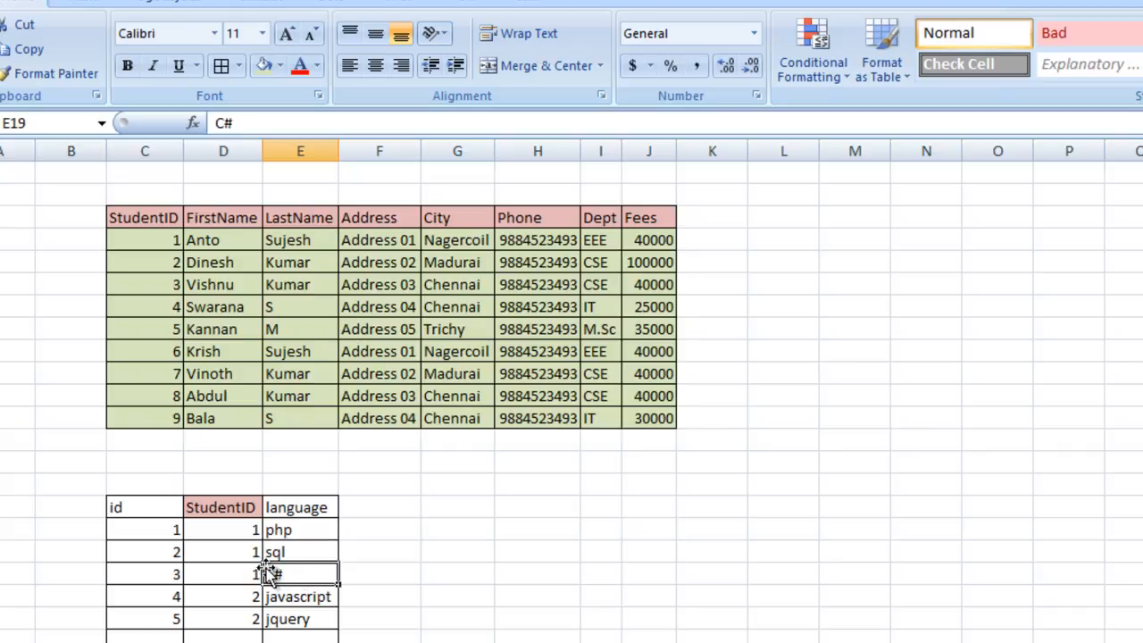
click(231, 528)
click(231, 552)
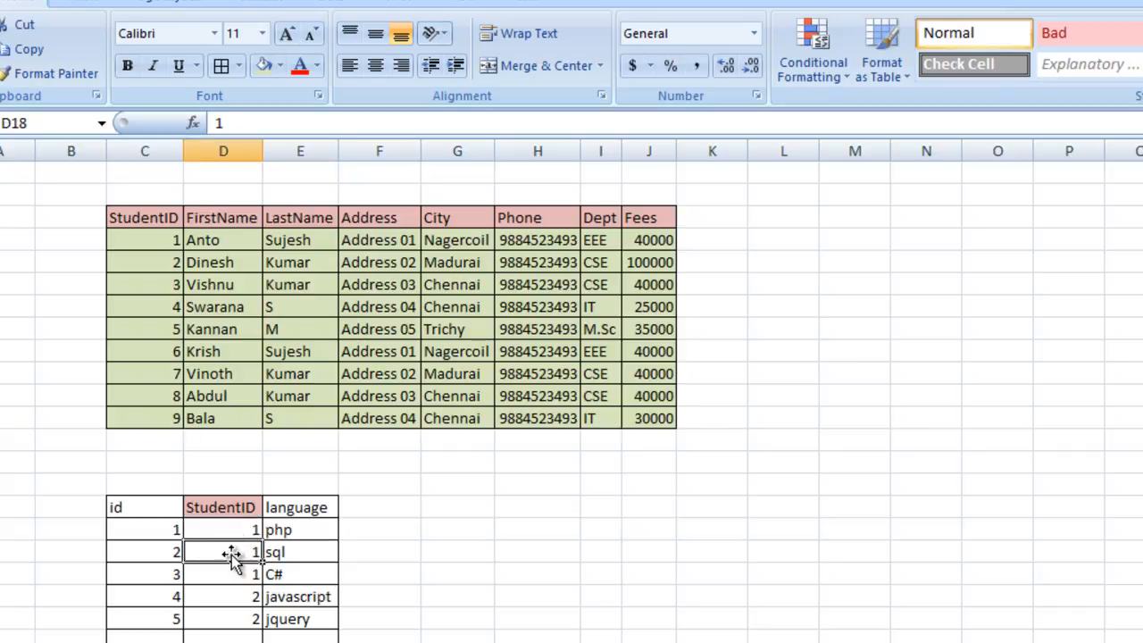
click(235, 576)
drag(235, 536, 299, 580)
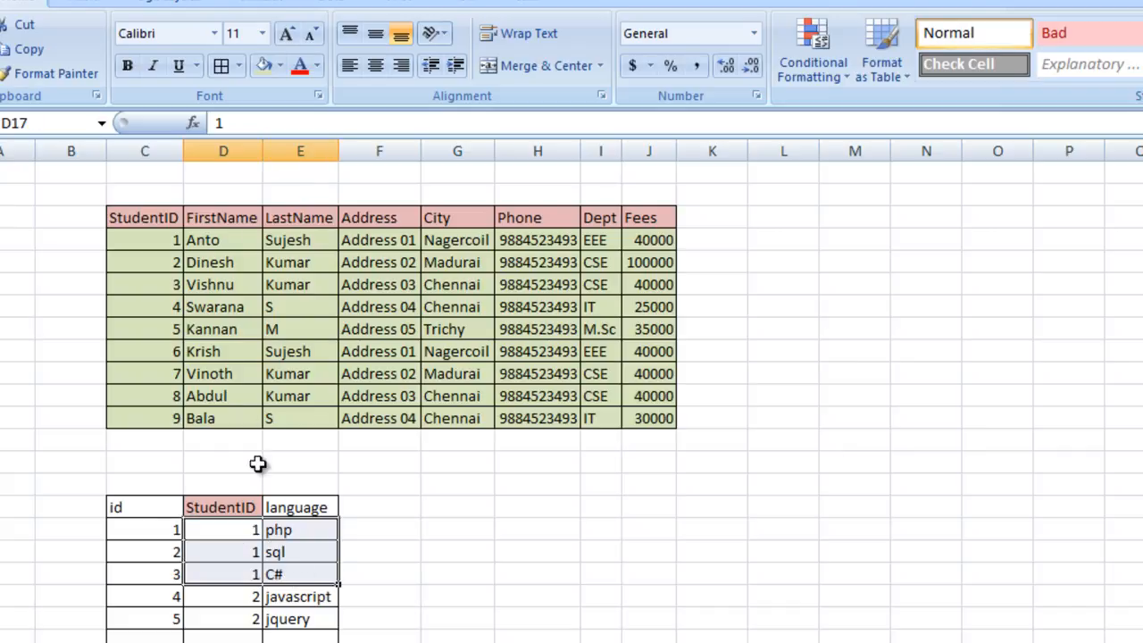
- Check the languages listed for the student with StudentID 2
click(216, 264)
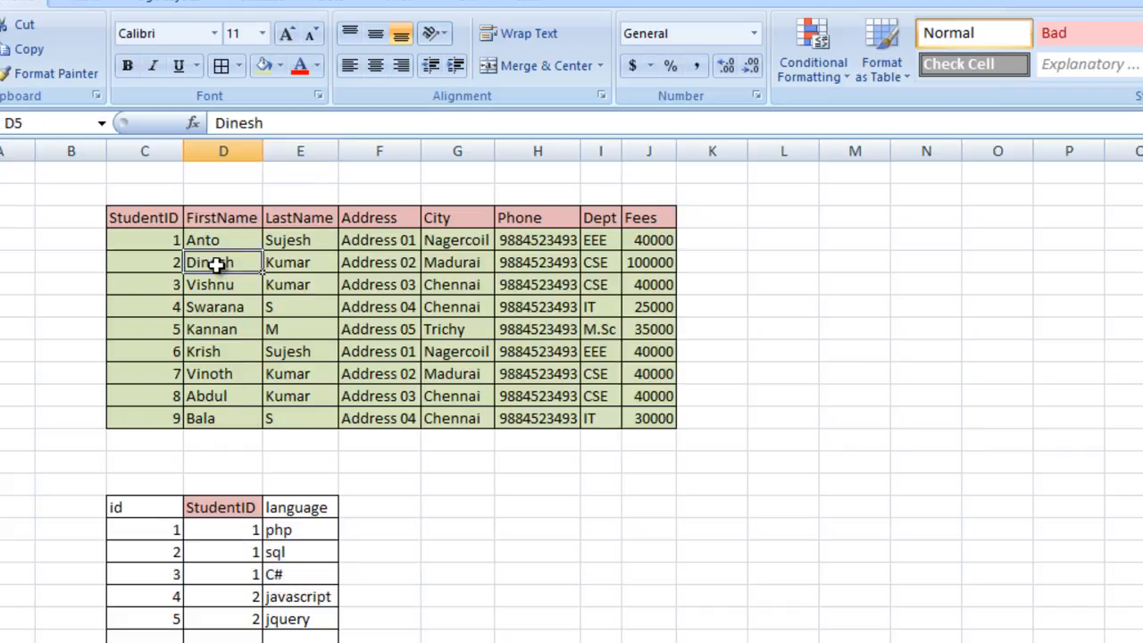
click(145, 262)
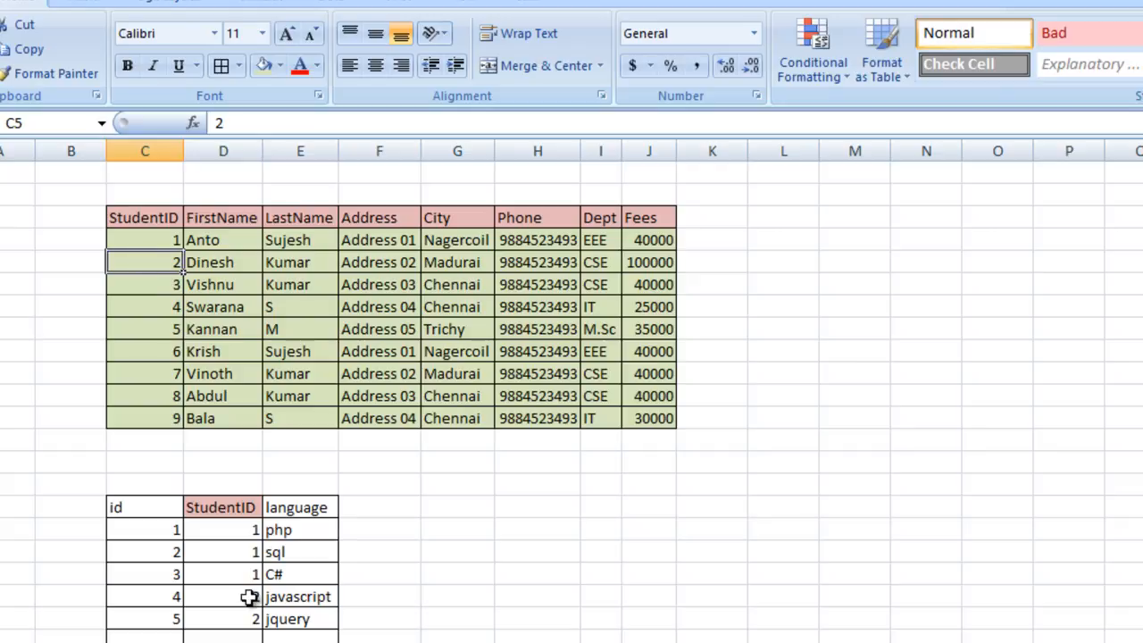
click(334, 594)
click(326, 621)
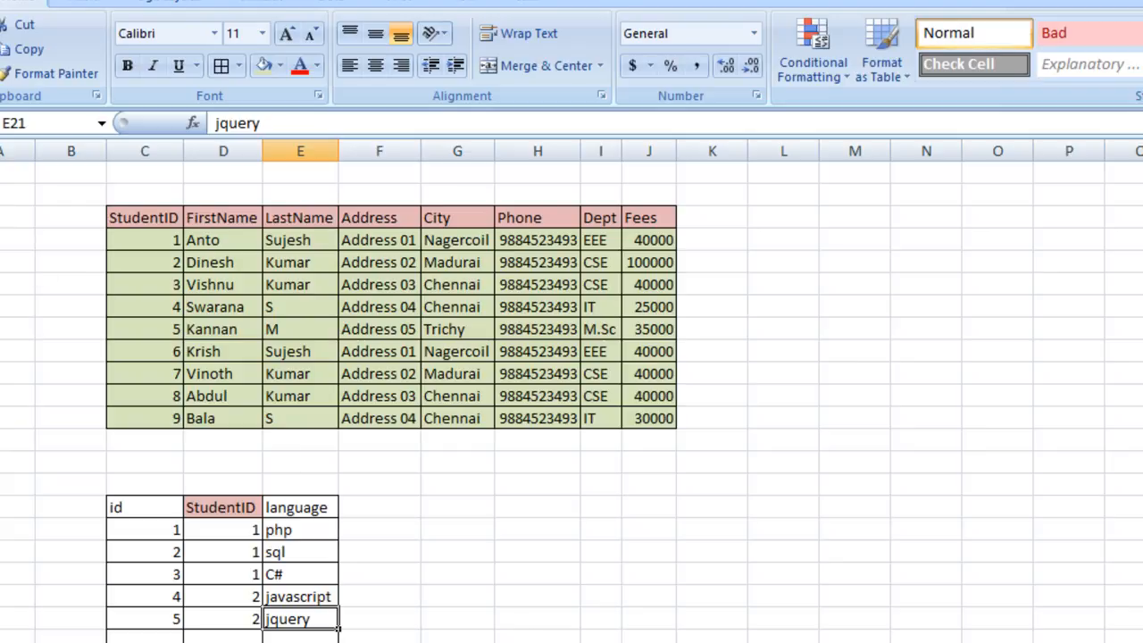
- Duplicate the StudentID 1 record by inserting a copy of row 4 directly above the StudentID 2 record
click(2, 240)
right_click(2, 240)
click(3, 281)
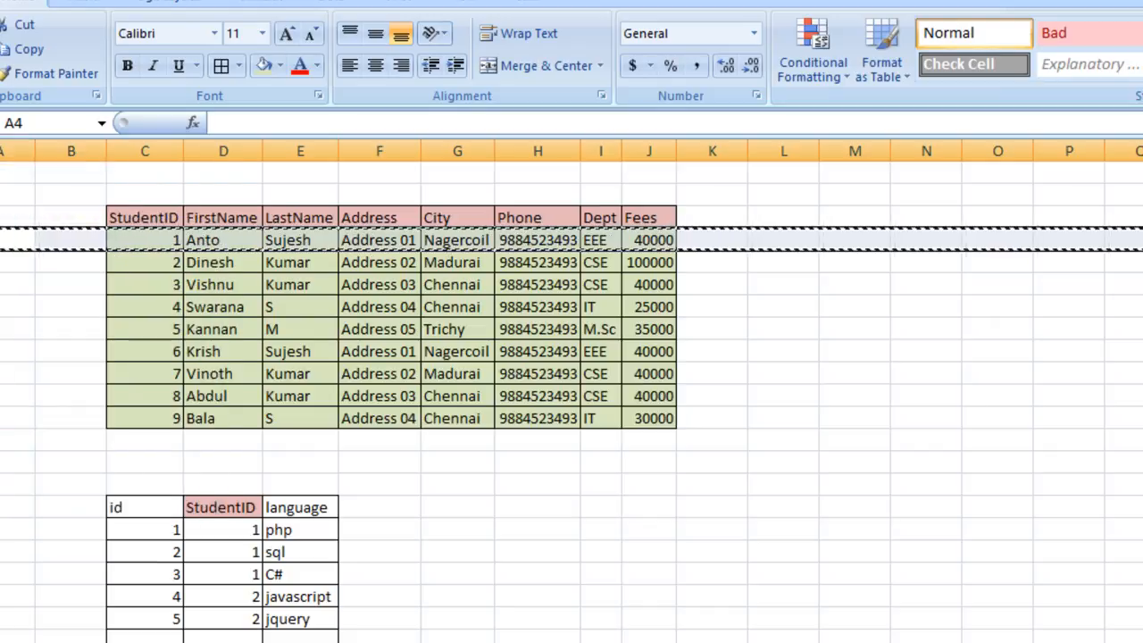
click(2, 263)
right_click(1, 263)
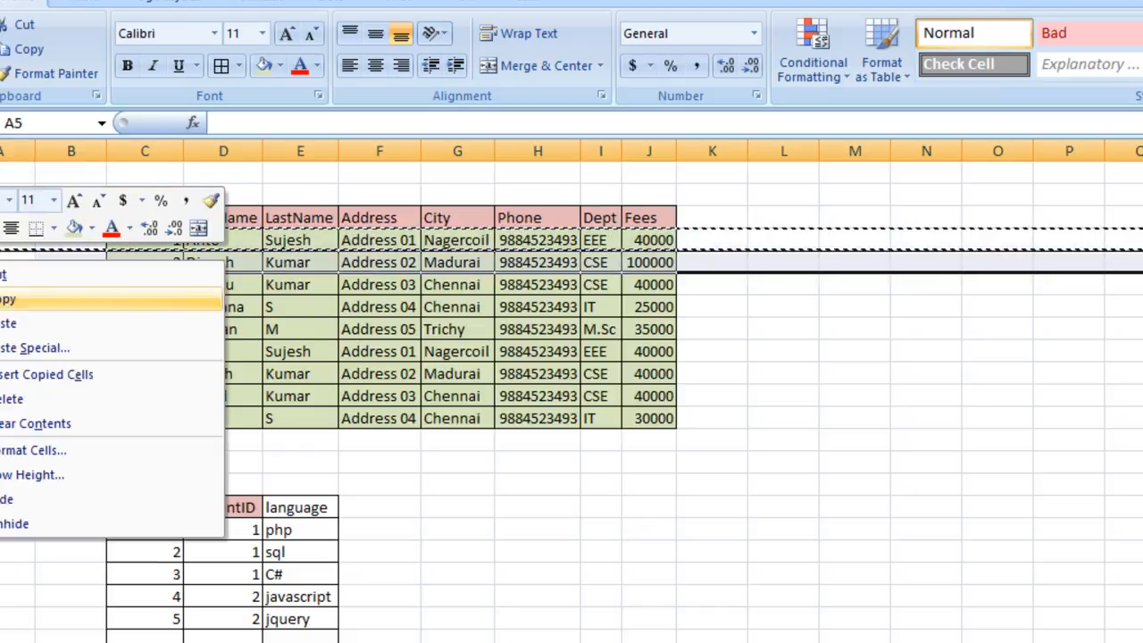
click(47, 379)
click(59, 374)
click(170, 328)
key(Escape)
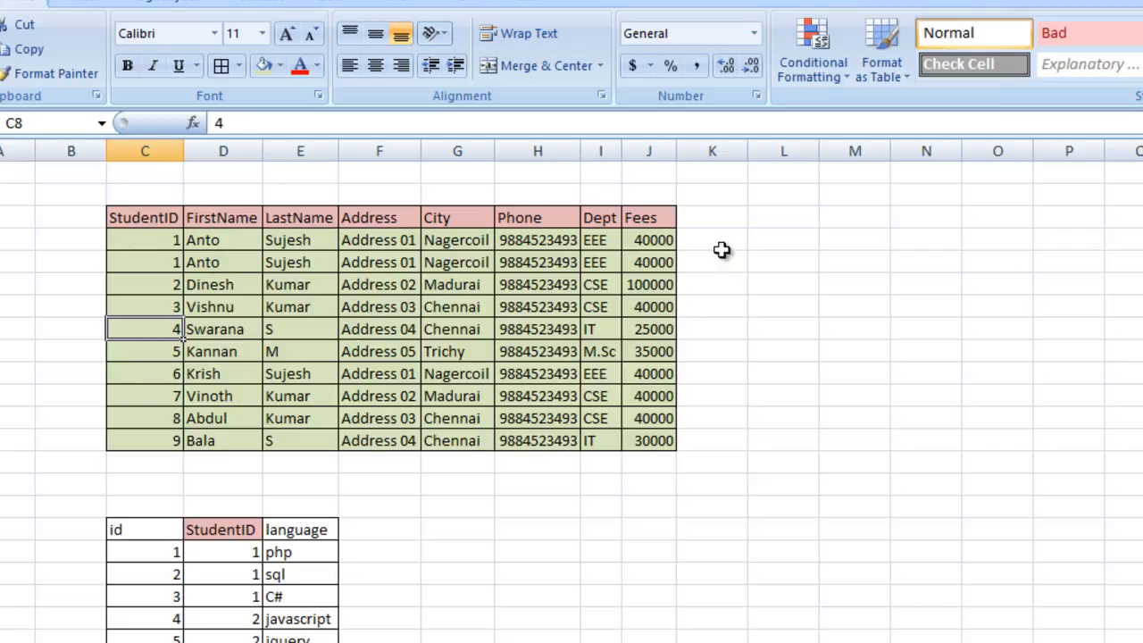
- Add a "lang" column after Fees, entering php in K4 and C# in K5 for the two StudentID 1 rows
click(704, 218)
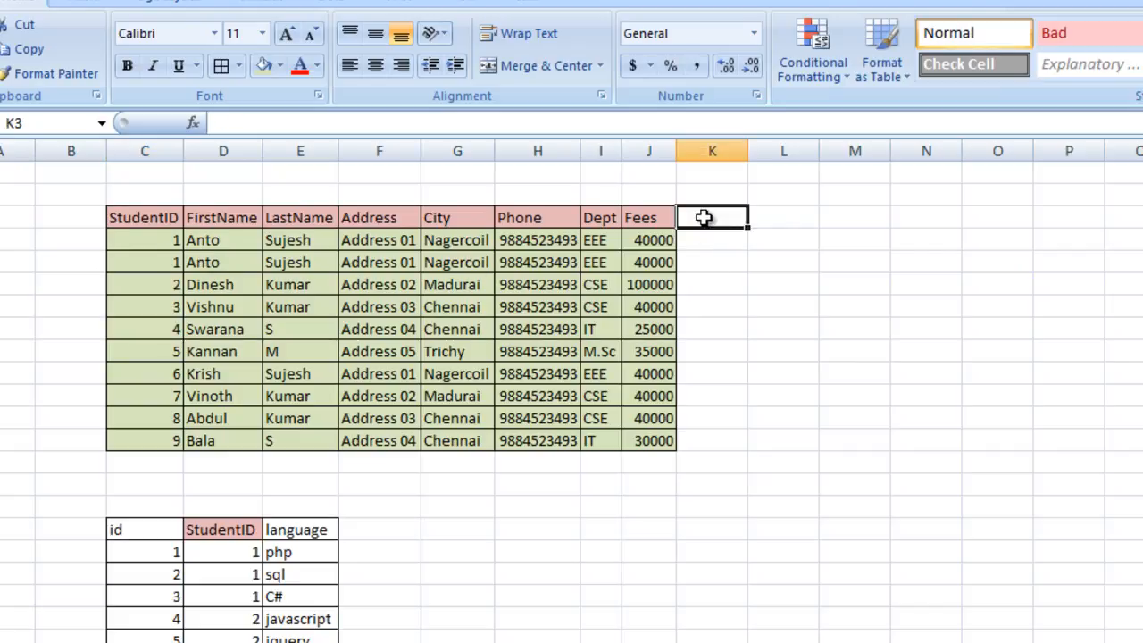
text(lang)
click(722, 237)
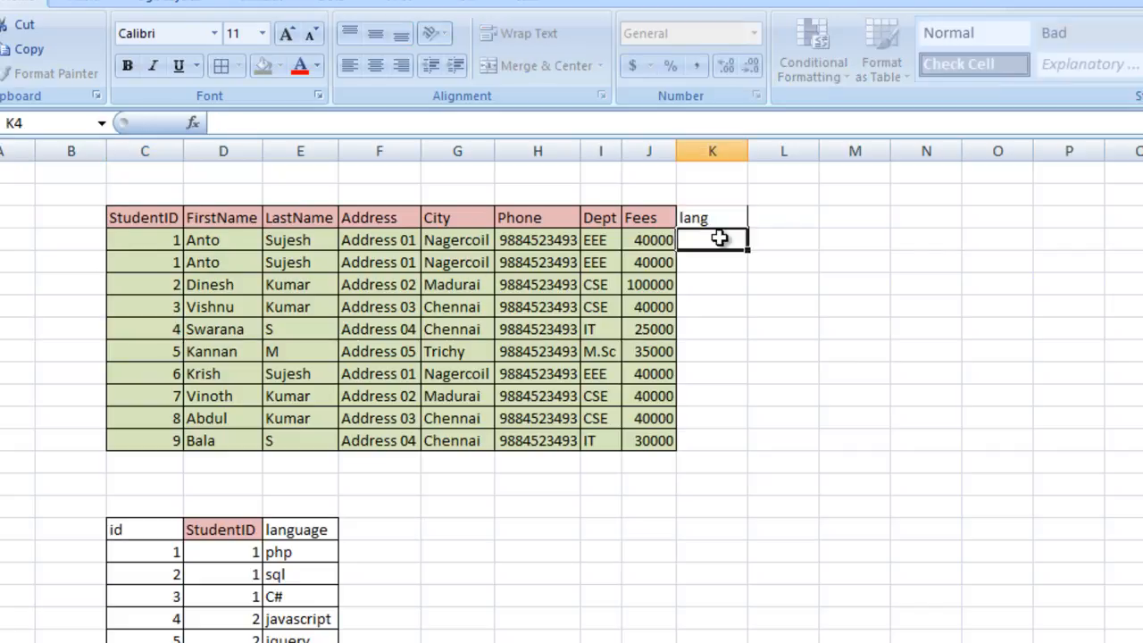
text(php)
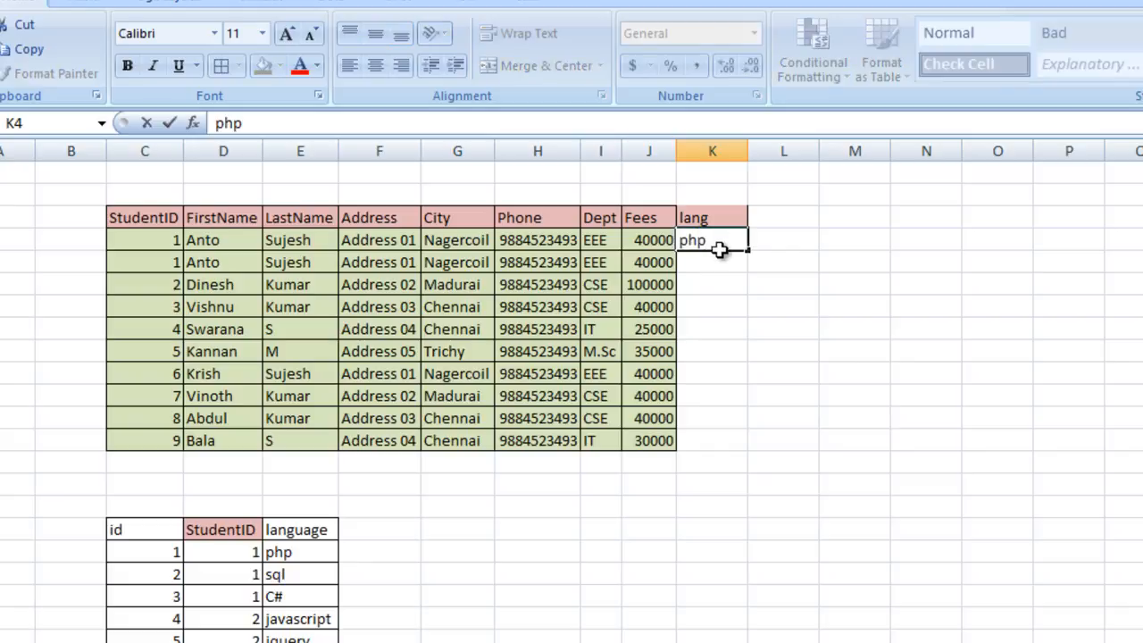
click(716, 262)
text(C)
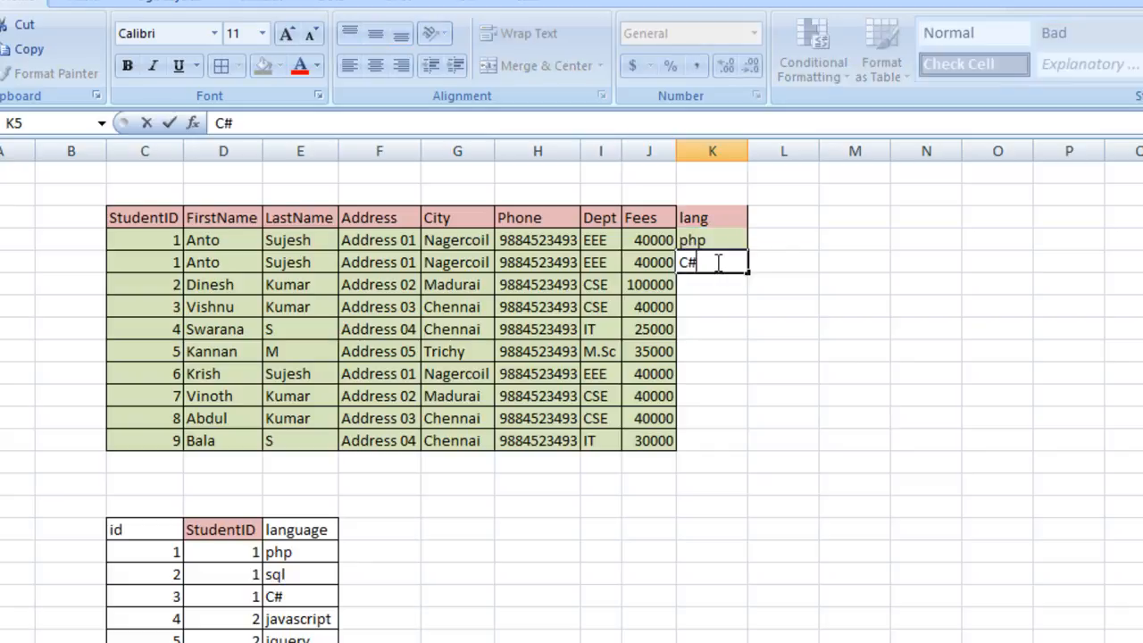
text(#)
key(Return)
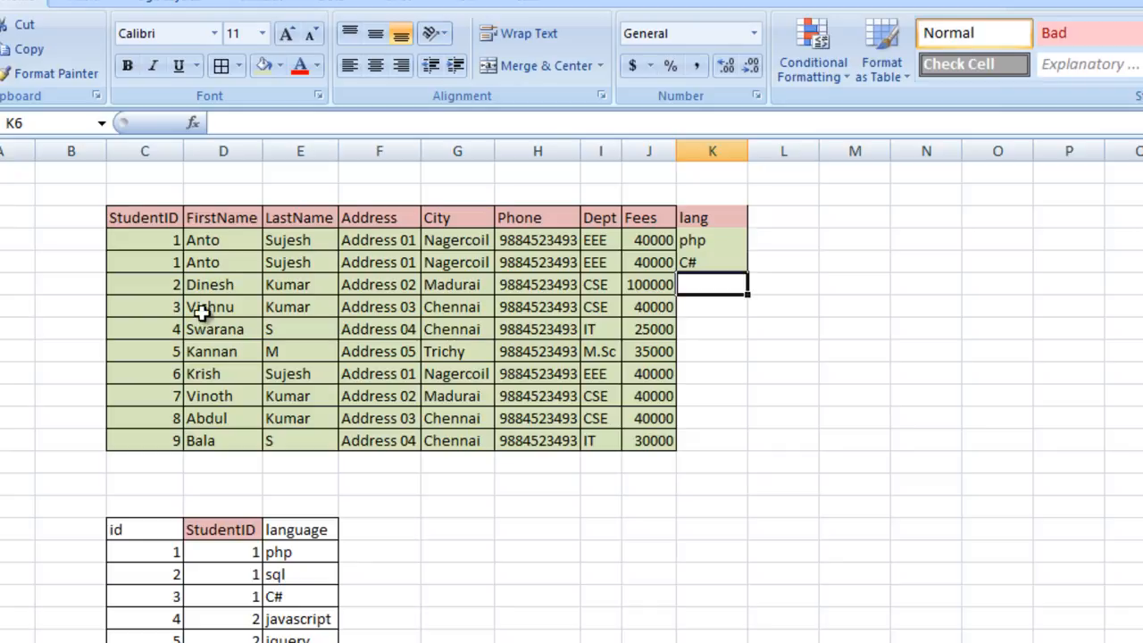
- Examine the extended student table, comparing the repeated StudentID and FirstName values with the differing lang entries
drag(146, 218, 740, 416)
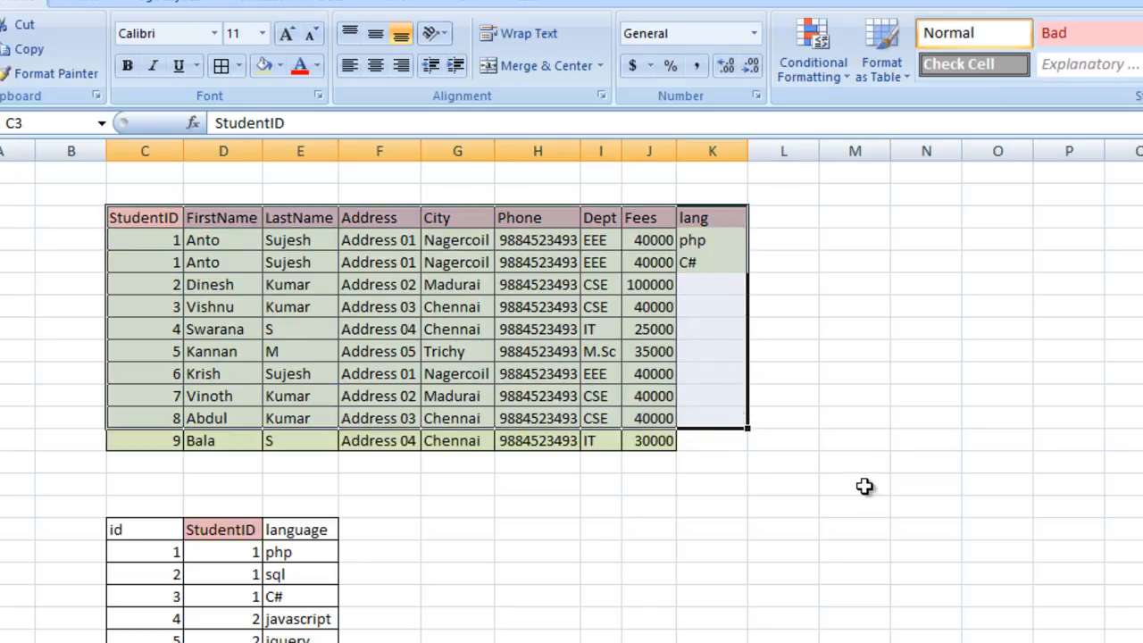
click(859, 485)
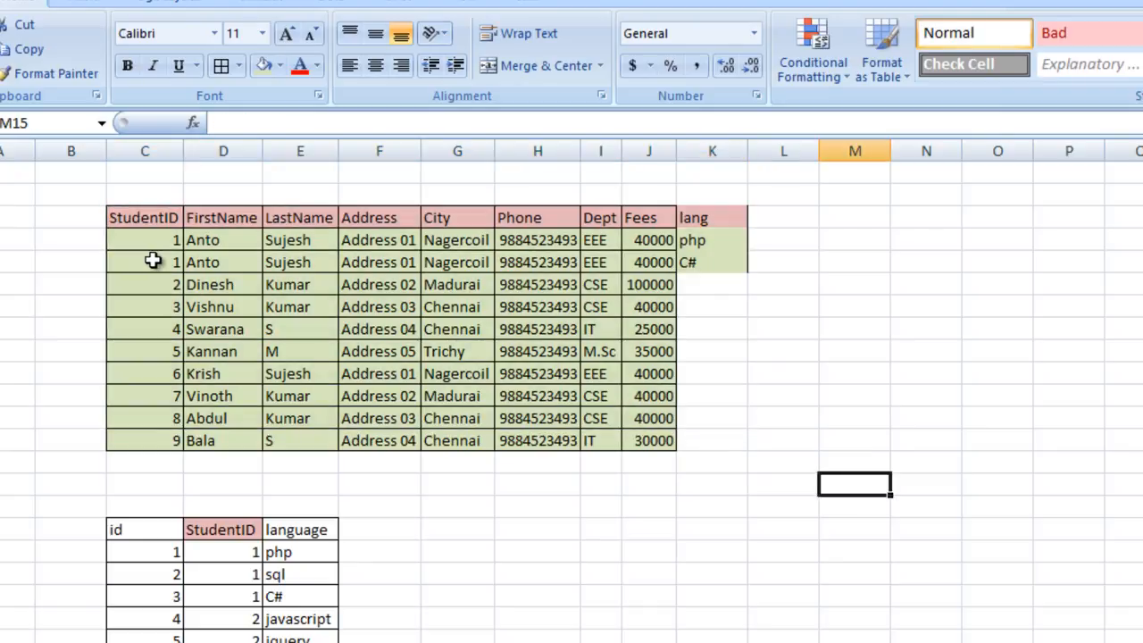
drag(160, 216, 160, 439)
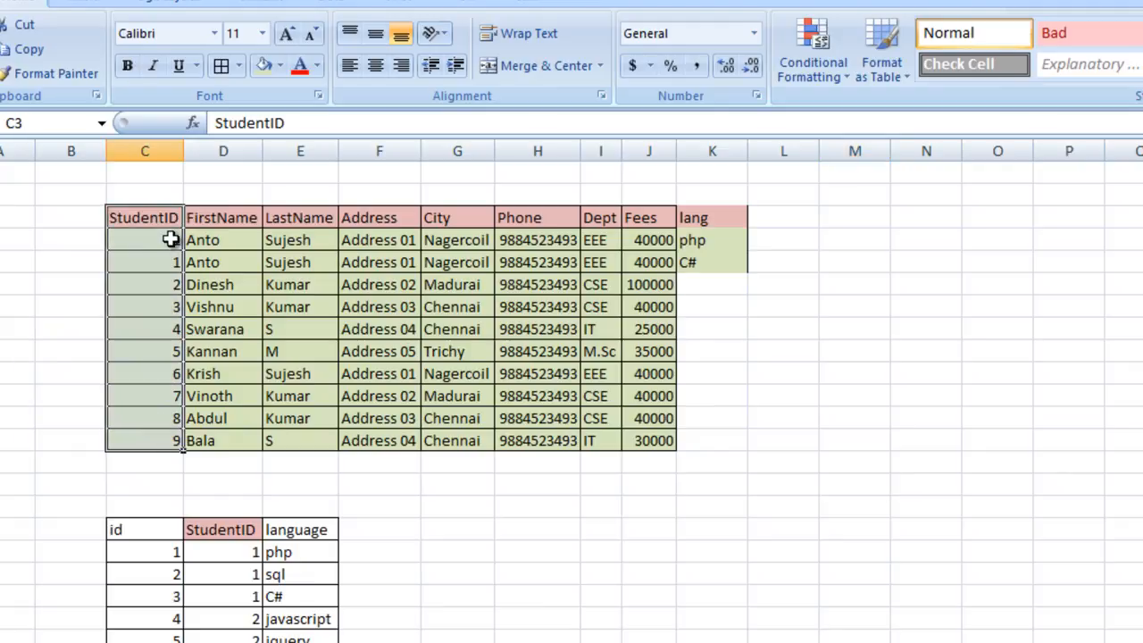
click(170, 263)
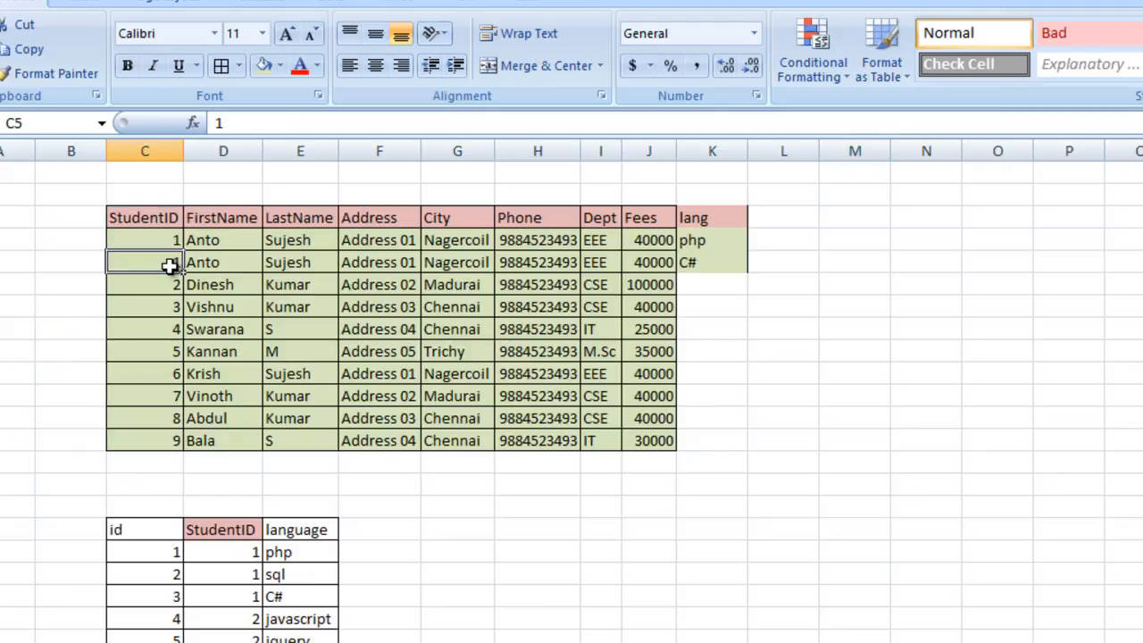
click(708, 242)
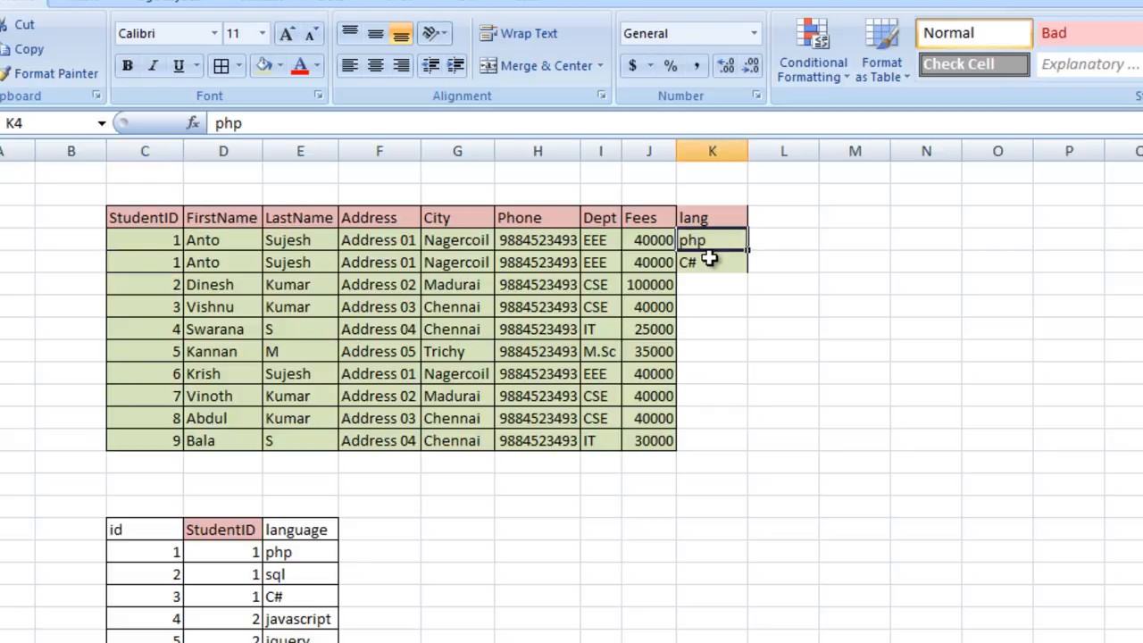
click(708, 261)
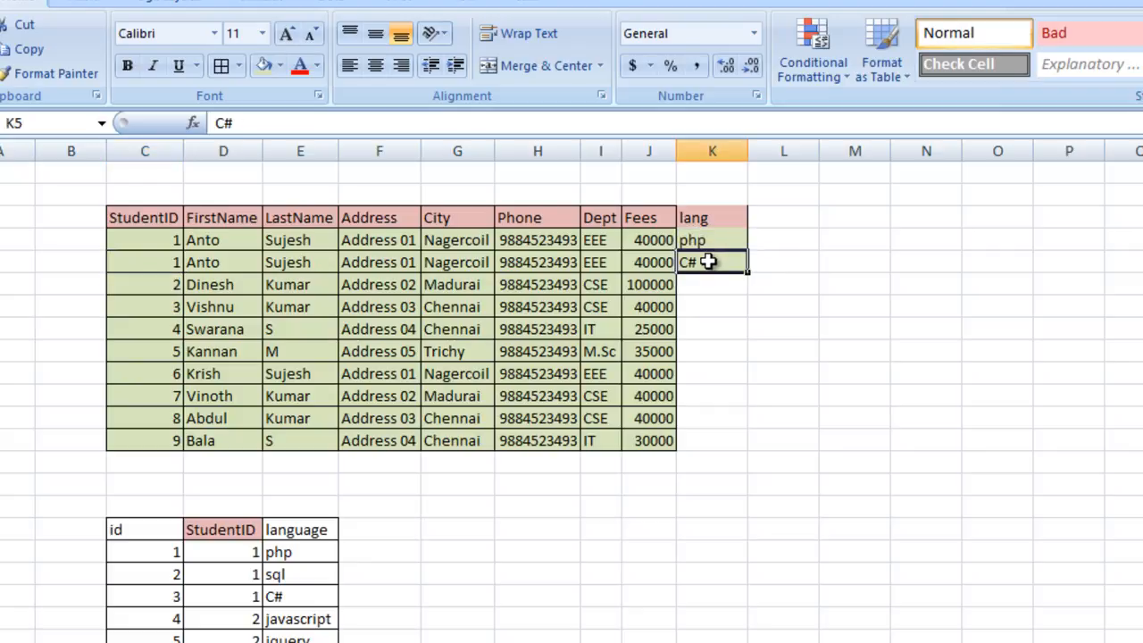
click(157, 262)
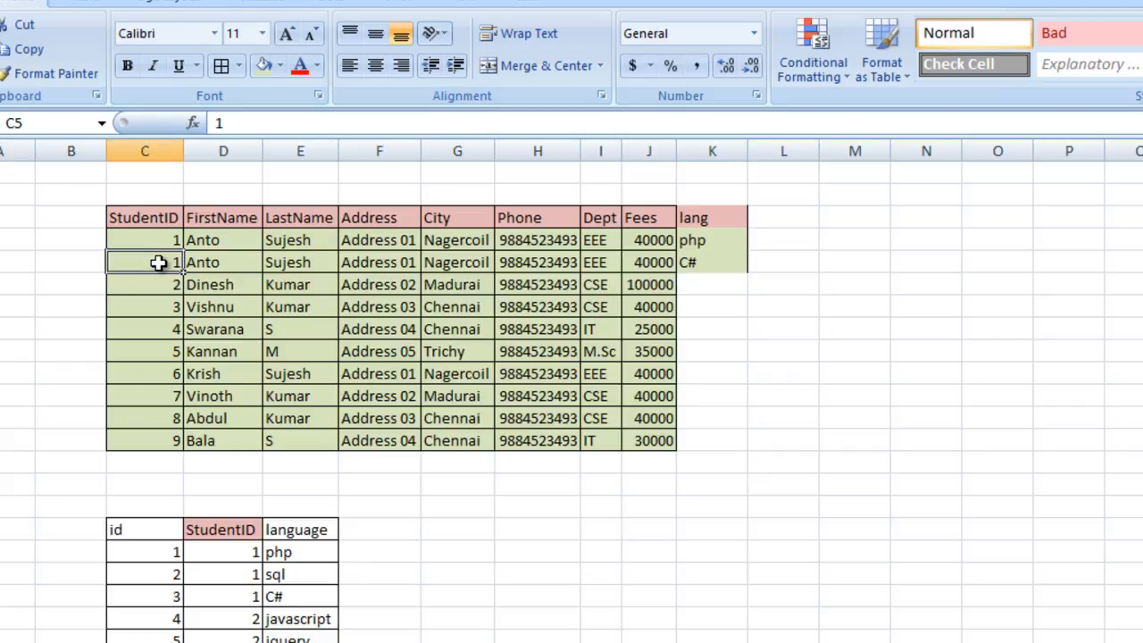
click(231, 241)
click(230, 258)
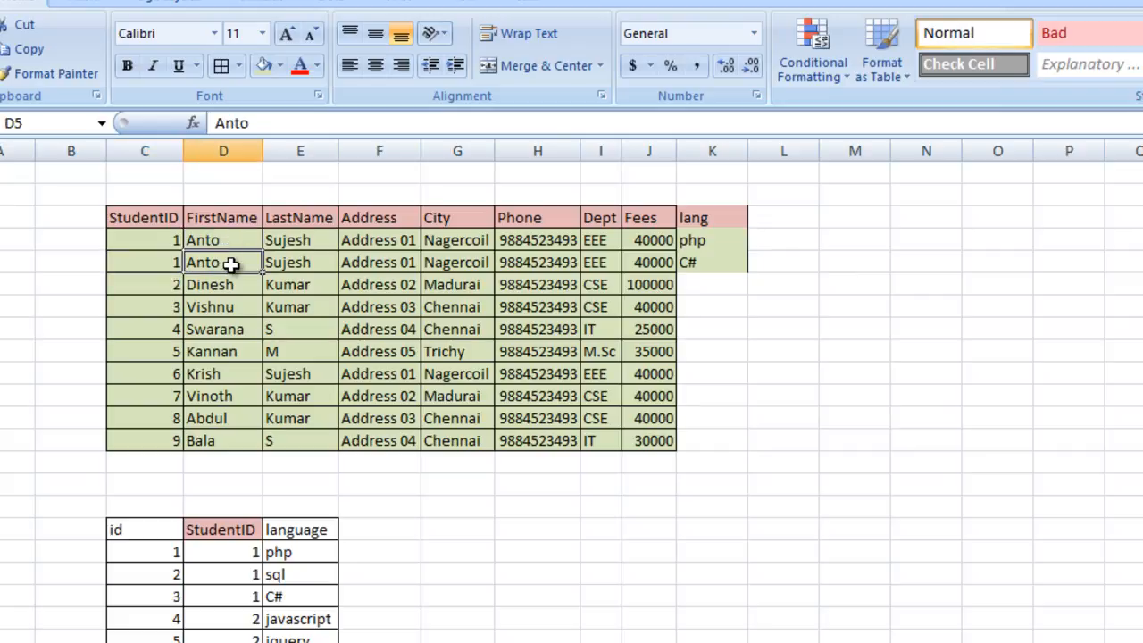
- Compare the LastName values of the two StudentID 1 rows and highlight both records from StudentID through Fees as duplicated data
click(302, 239)
click(302, 261)
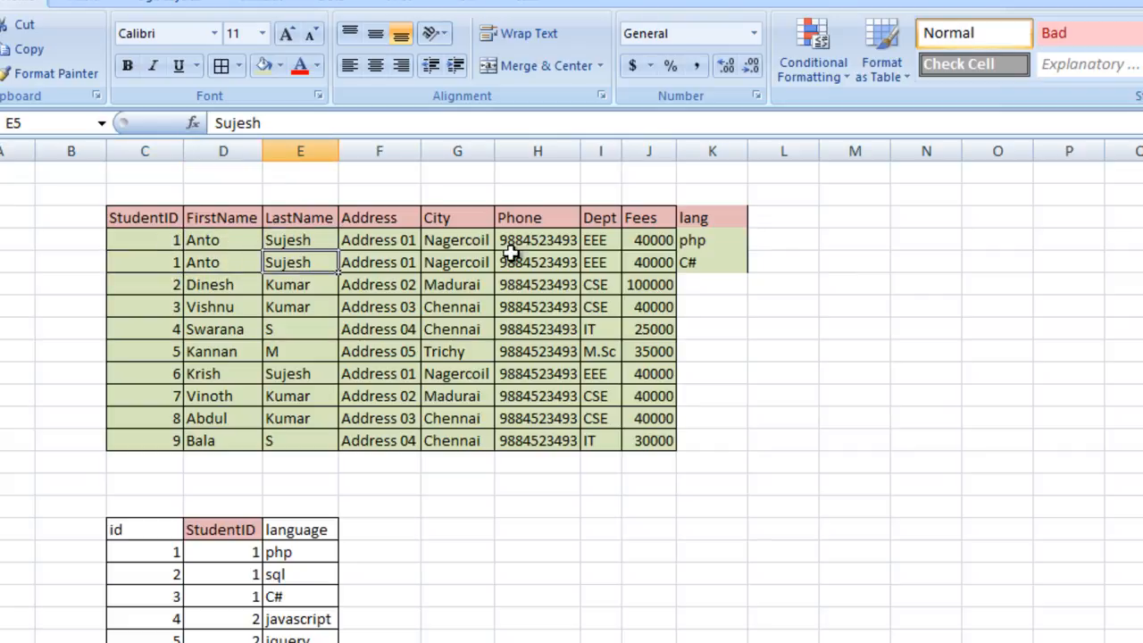
drag(644, 239, 153, 261)
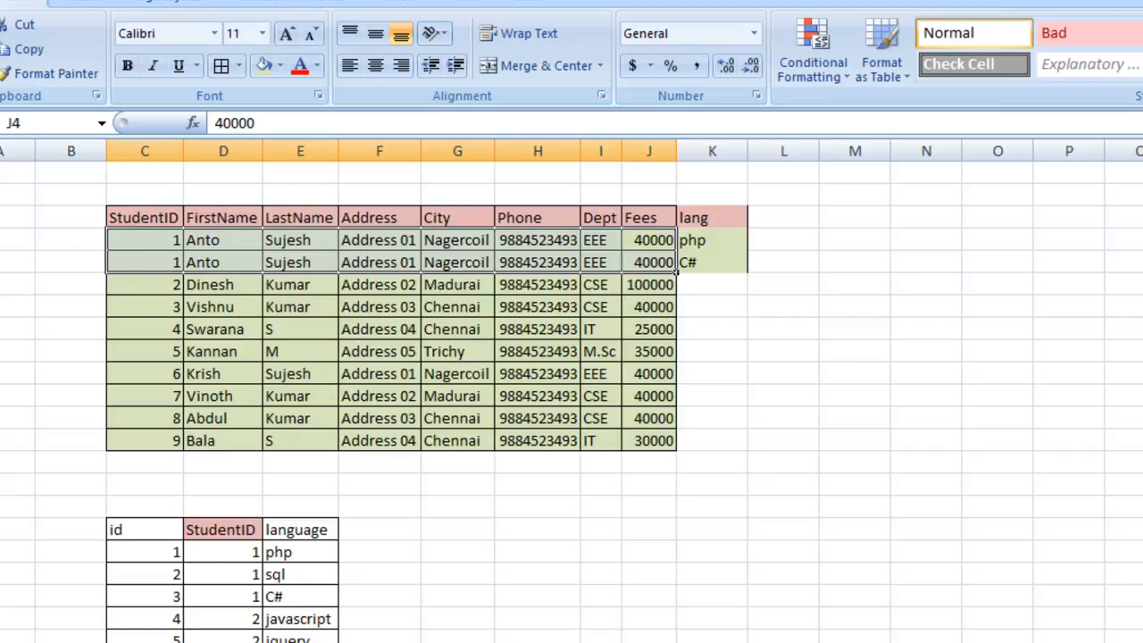
- Trace StudentID 1 from the student table to its matching StudentID rows and language entries in the language table
click(223, 555)
click(120, 234)
click(257, 553)
drag(294, 553, 301, 590)
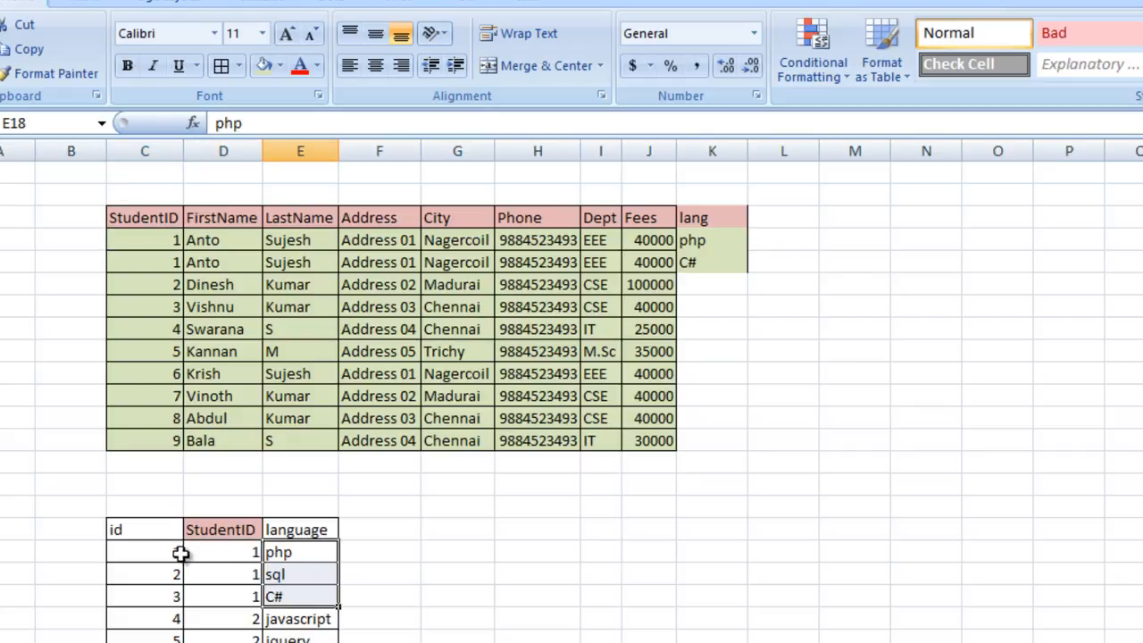
click(157, 242)
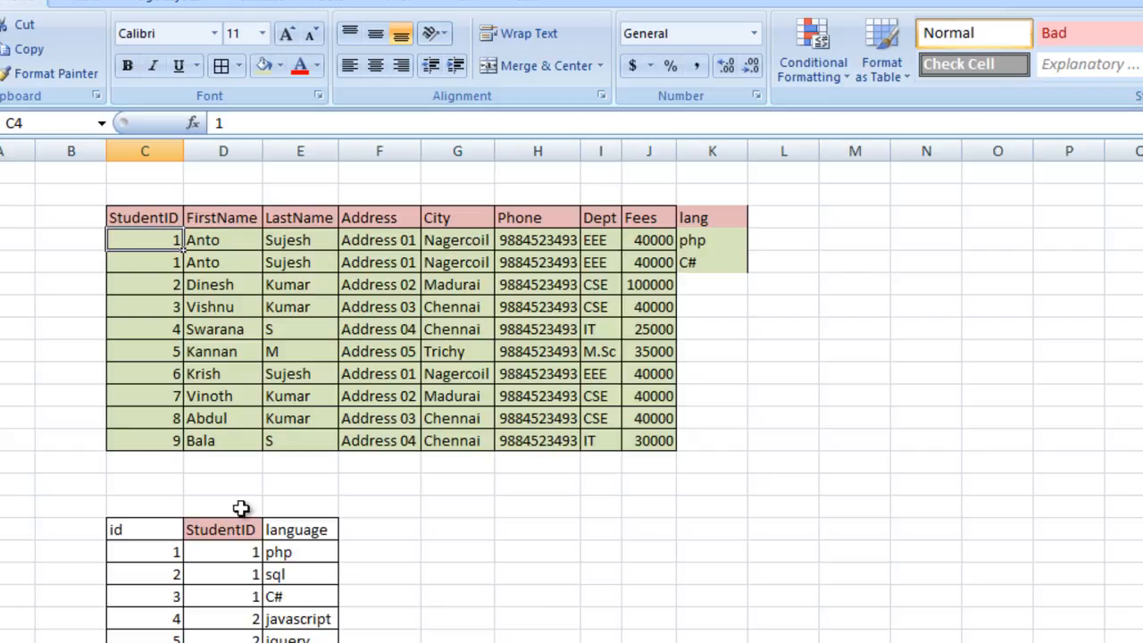
click(237, 602)
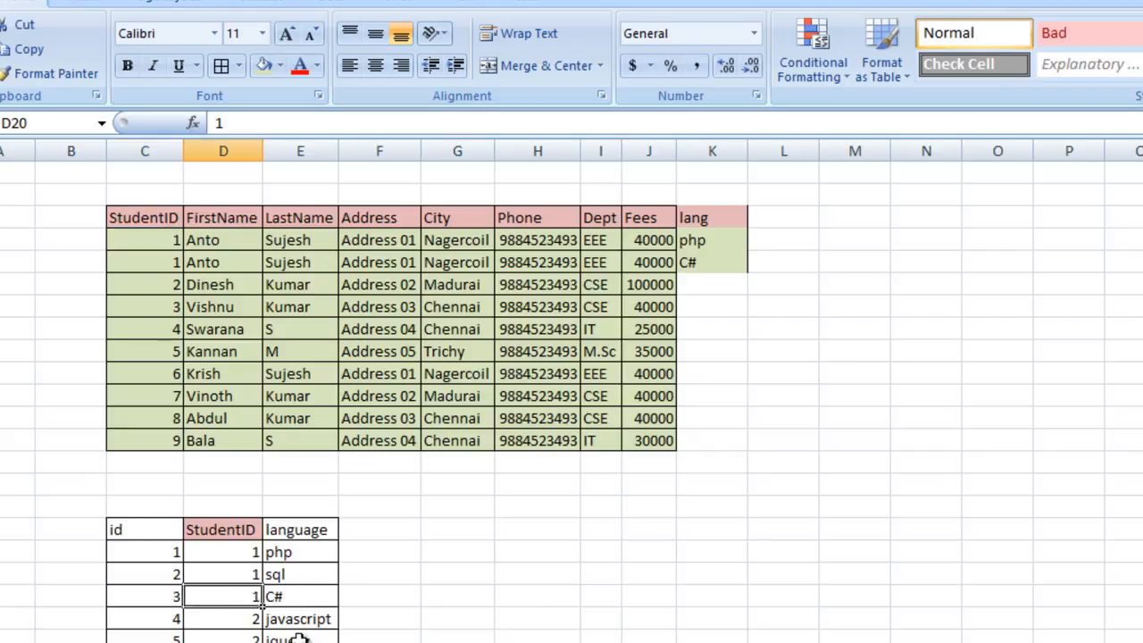
- Highlight the two StudentID 1 records including lang, and compare the StudentID columns of the student and language tables
drag(159, 234, 719, 261)
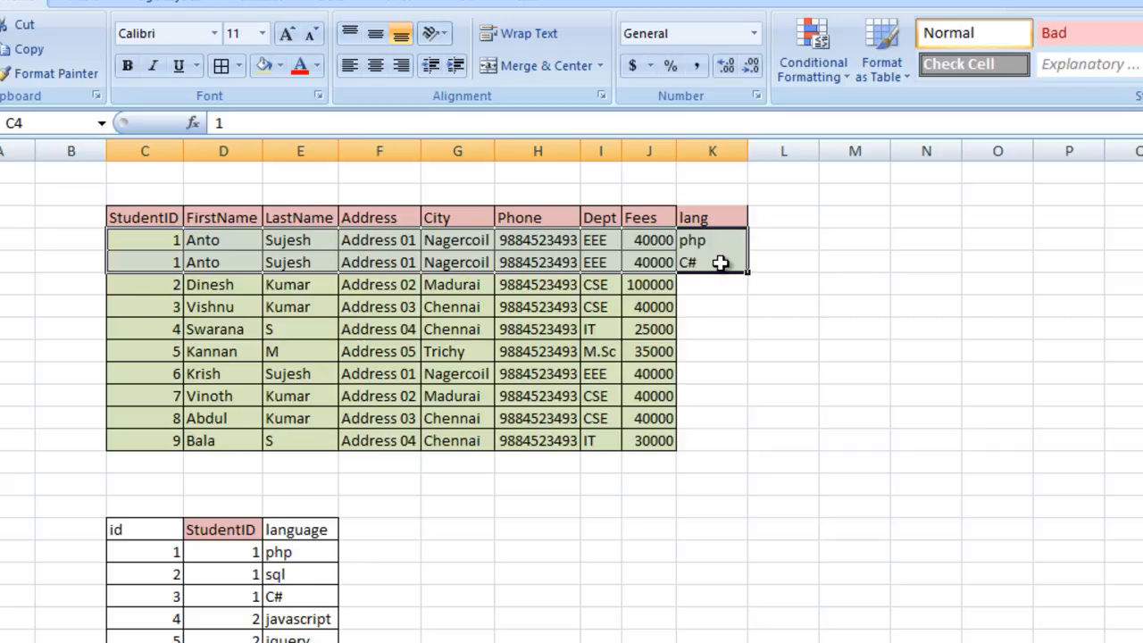
drag(153, 215, 158, 431)
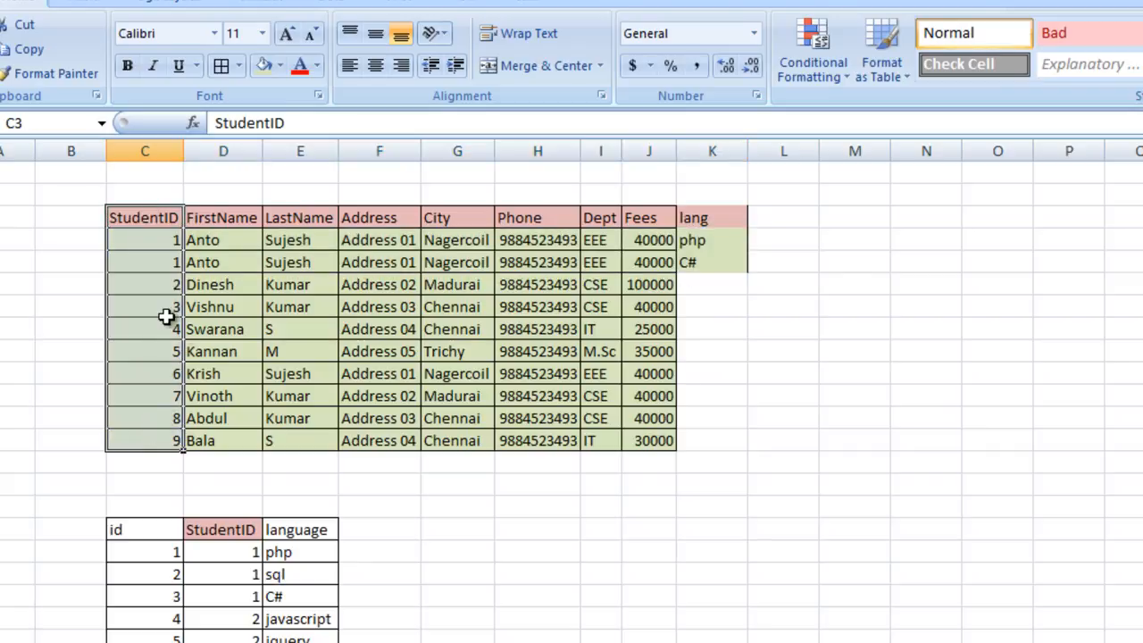
drag(228, 530, 225, 638)
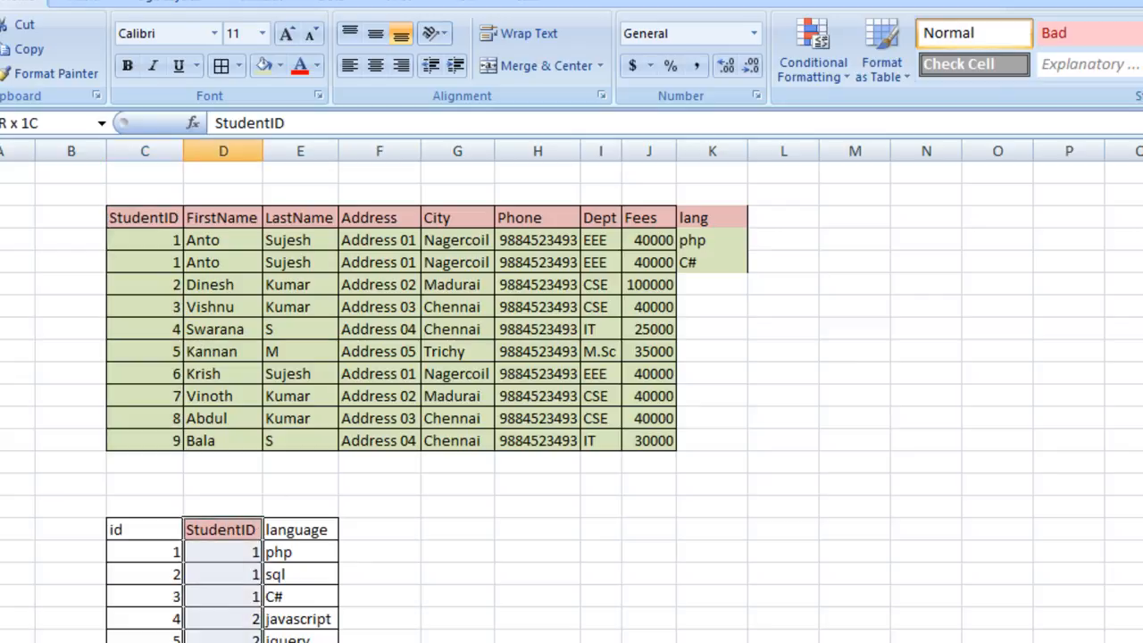